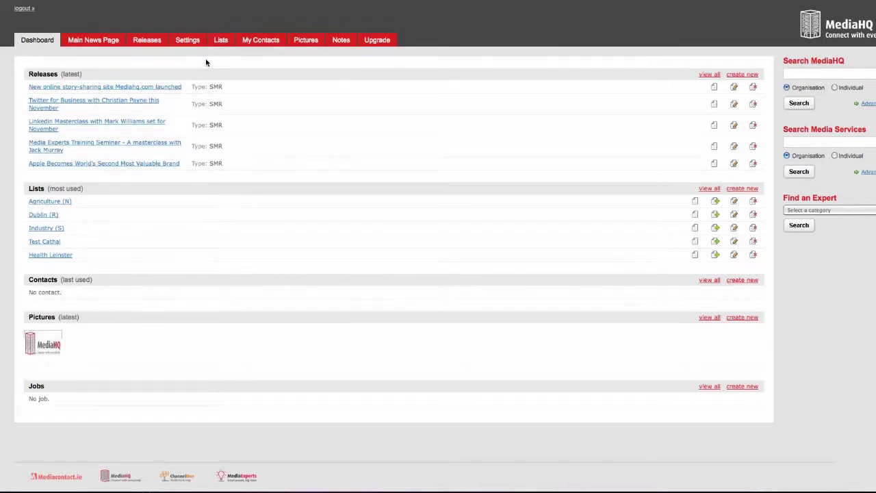
# Set the social media page title to mediacontact.ie and attach shoestring.jpg as the contact photo.
pyautogui.moveTo(189, 42)
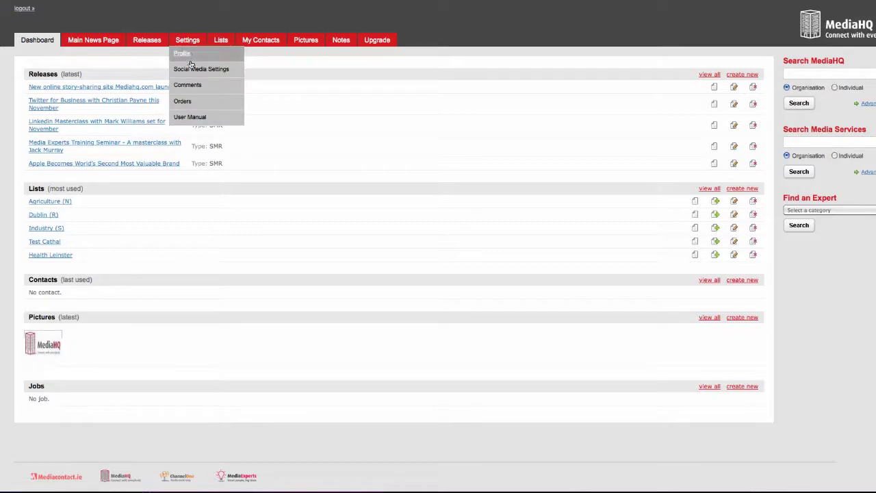
pyautogui.click(191, 70)
pyautogui.click(292, 119)
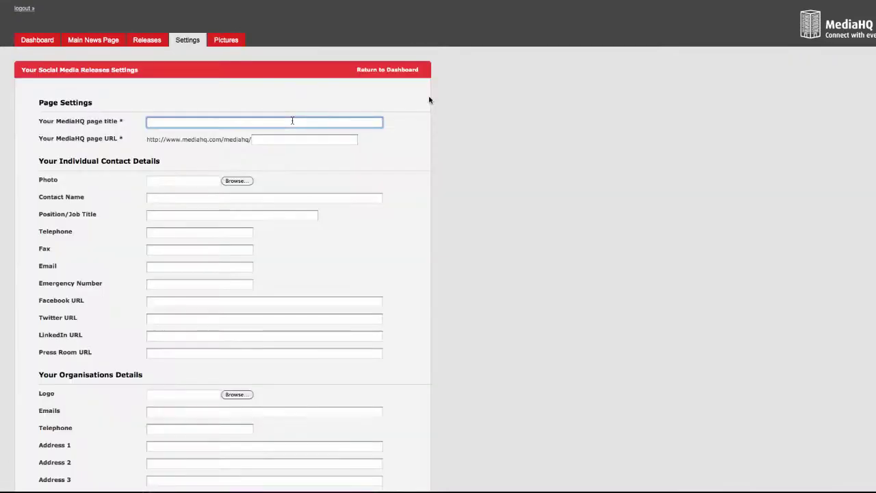
pyautogui.write('me')
pyautogui.write('diacont')
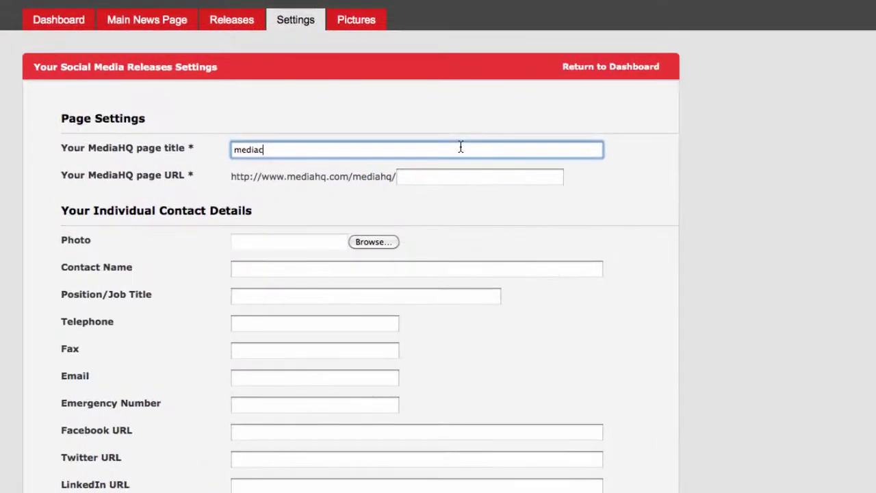
pyautogui.write('act.ie')
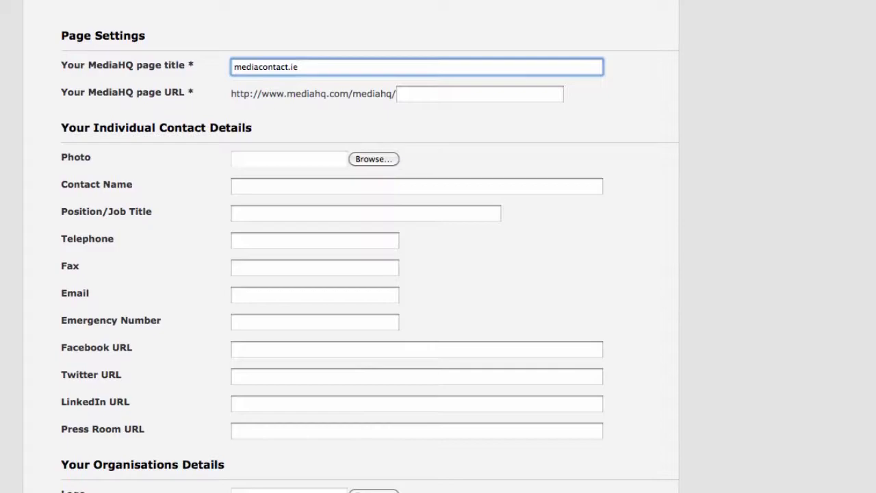
pyautogui.click(381, 160)
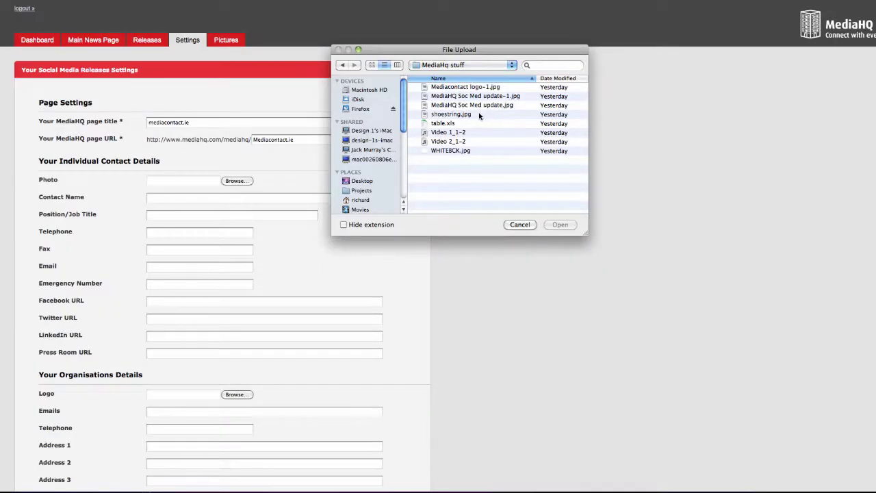
pyautogui.doubleClick(479, 116)
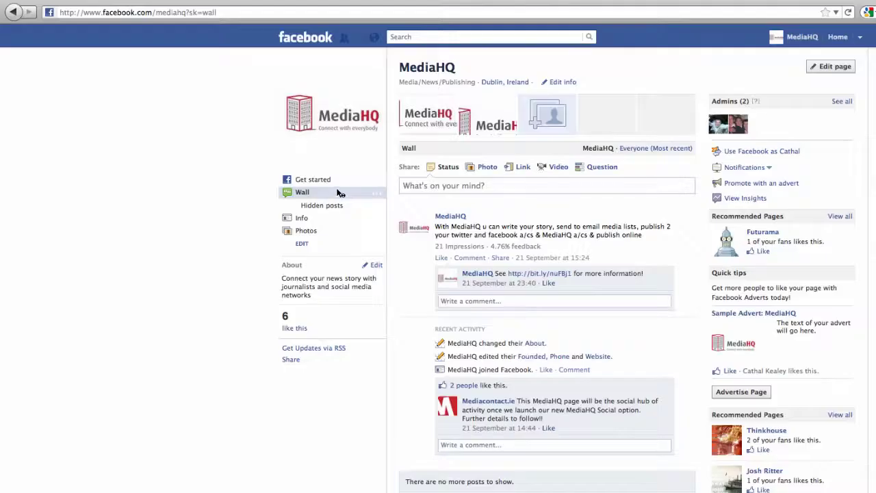
# Copy the company's Facebook page and Twitter profile addresses from the address bar.
pyautogui.click(293, 13)
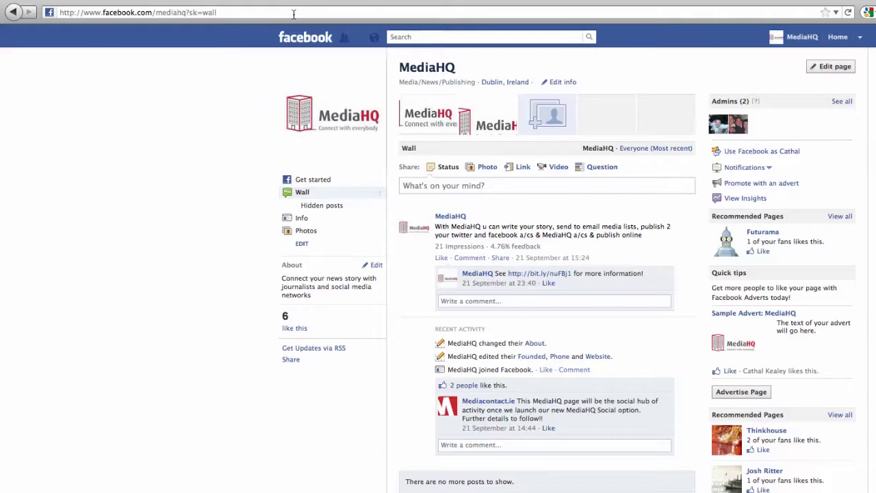
pyautogui.click(294, 14)
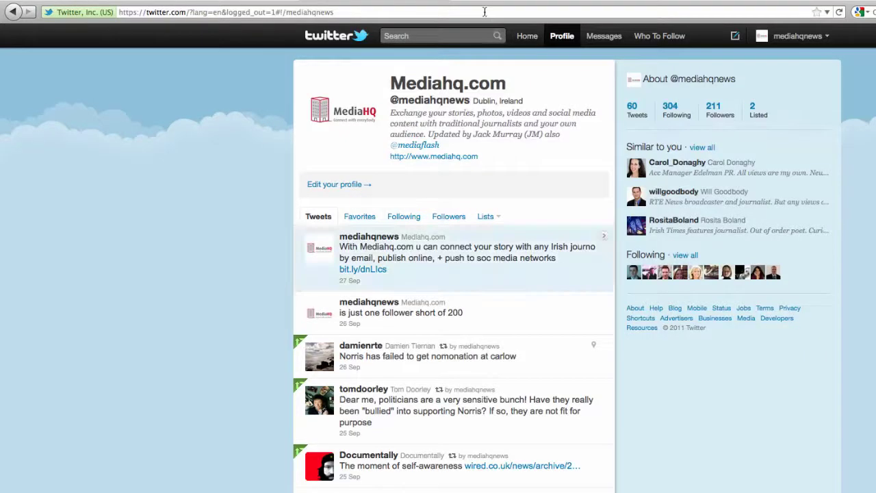
pyautogui.click(484, 11)
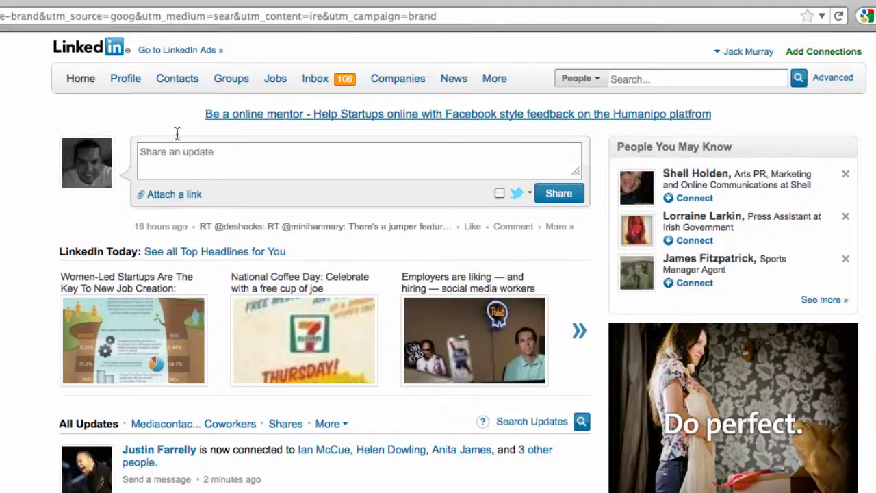
# Open your LinkedIn profile via Profile > View Profile and select its URL.
pyautogui.moveTo(128, 81)
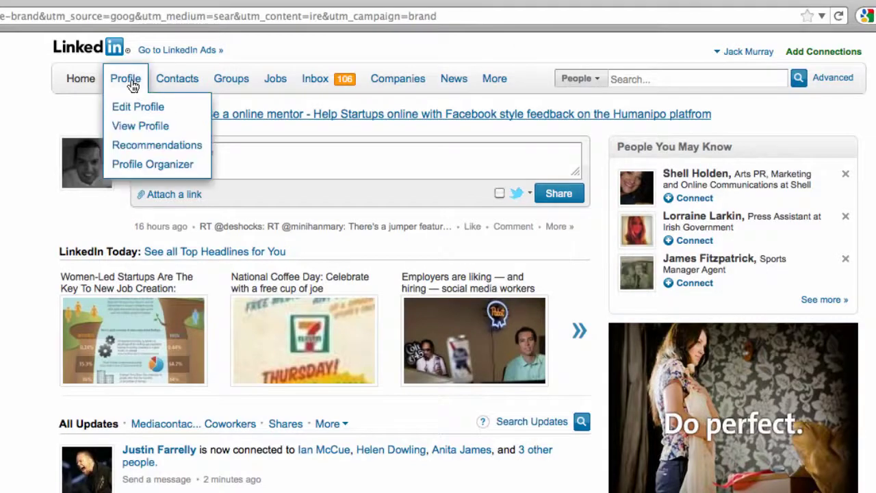
pyautogui.click(139, 130)
pyautogui.click(113, 15)
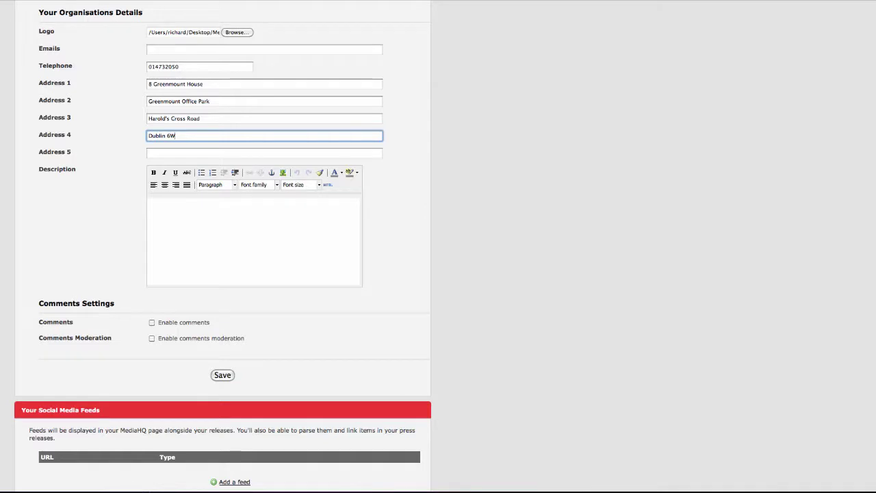
# Paste the Mediacontact.ie description, enable comments and comment moderation, and save the settings.
pyautogui.click(210, 258)
pyautogui.write("Mediacontact.ie is Ireland's leading media intelligence agency. It is the one-stop-shop for all things media. We offer you the most comprehensive directory information on the Irish media online, and in print, as well as, organising the most cutting edge media training courses and conferences.")
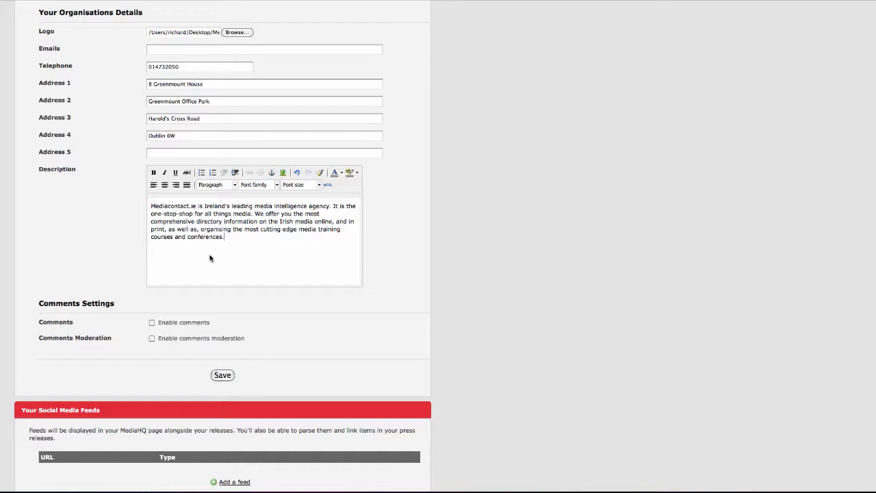
pyautogui.click(152, 339)
pyautogui.click(152, 322)
pyautogui.click(226, 375)
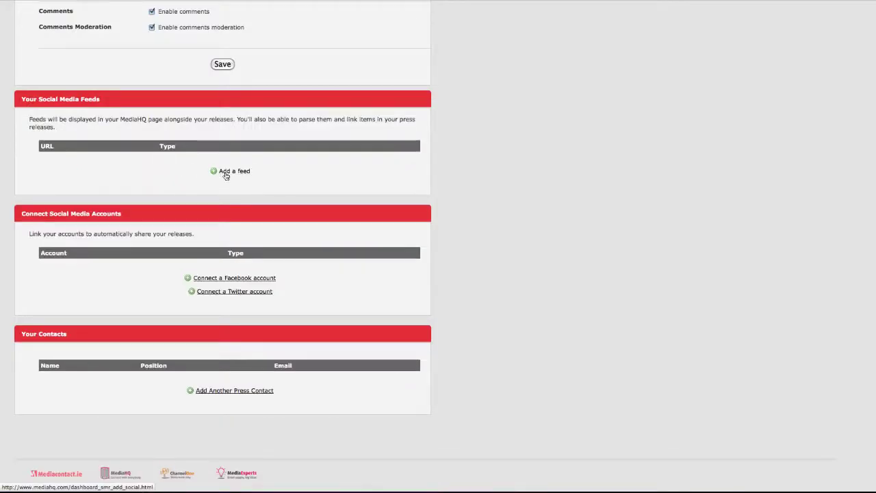
# Start a new social media feed and check the available feed types.
pyautogui.click(226, 176)
pyautogui.click(233, 171)
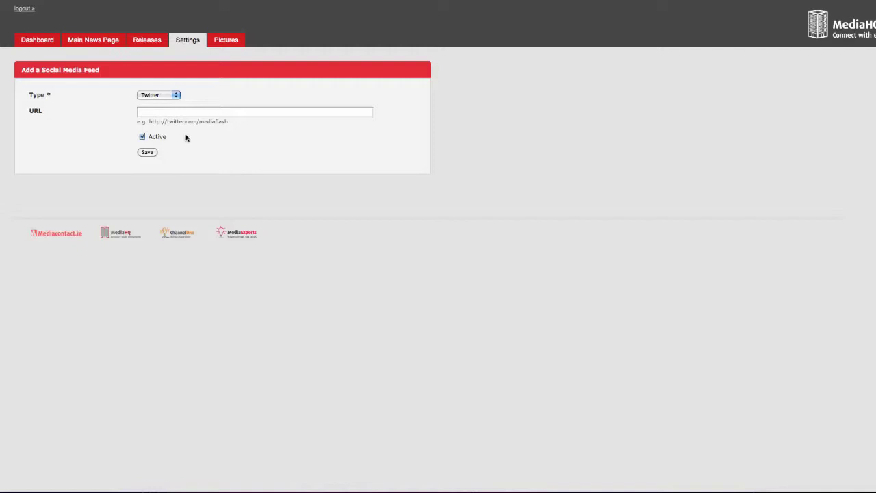
pyautogui.click(176, 96)
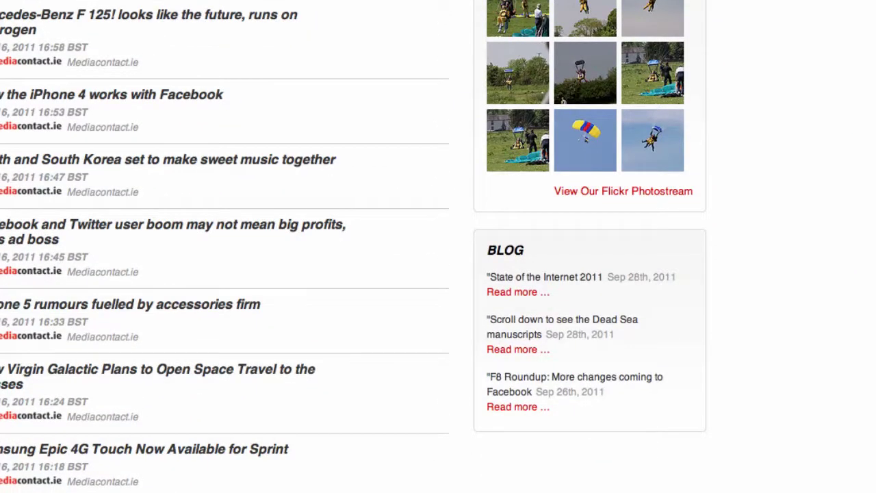
# Connect the company's Twitter account, signing in with its password and authorising MediaHQ.
pyautogui.click(267, 300)
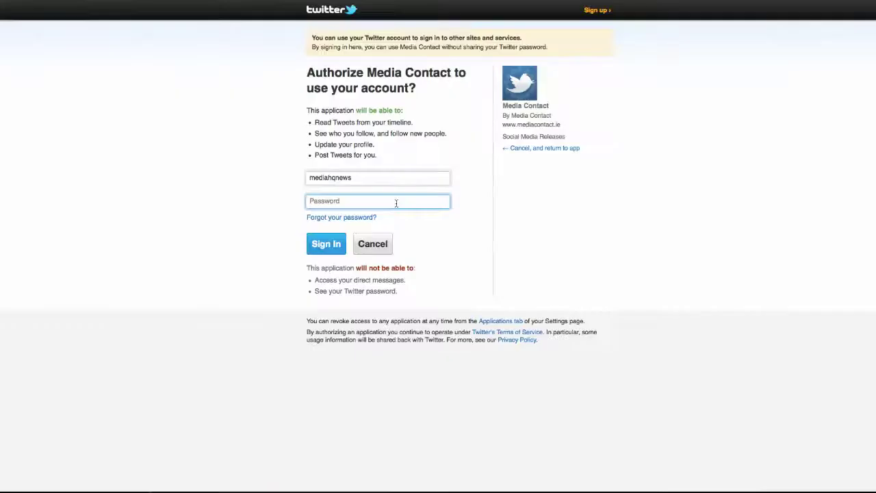
pyautogui.write('••••••')
pyautogui.click(326, 245)
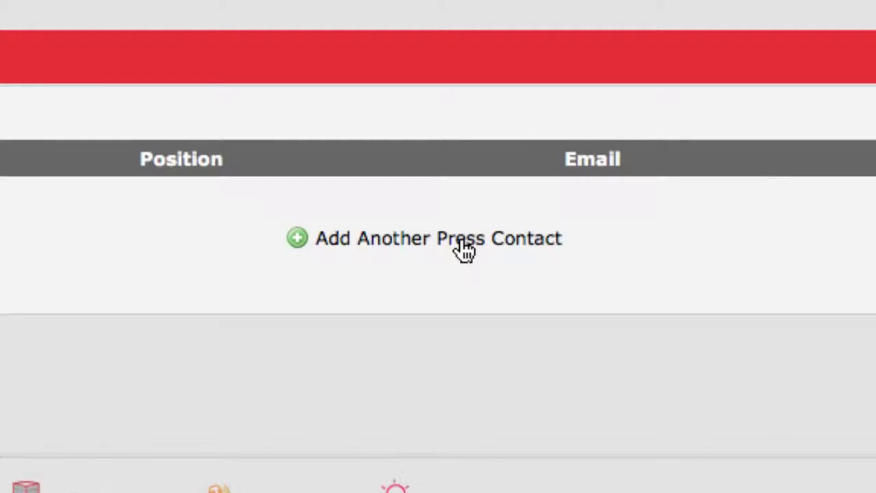
pyautogui.click(464, 246)
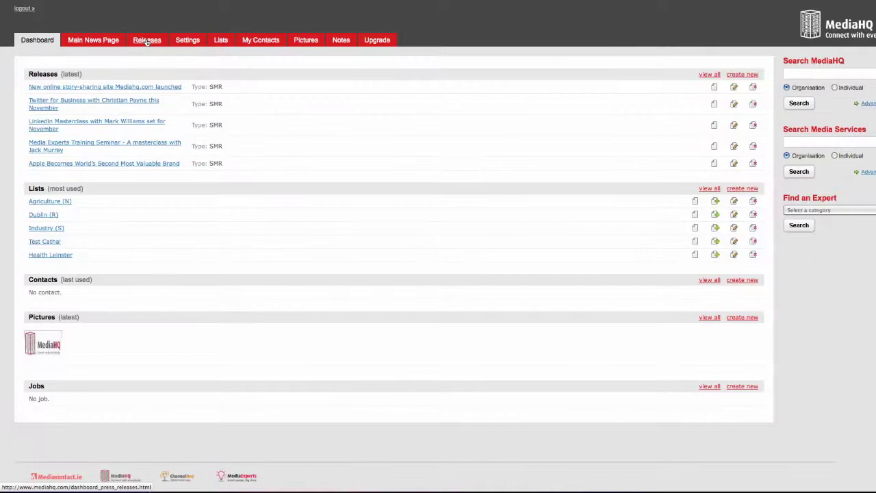
# Create a Press & Social Media Release titled 'New online story-sharing site Mediahq.com launched' and paste the story text.
pyautogui.click(147, 42)
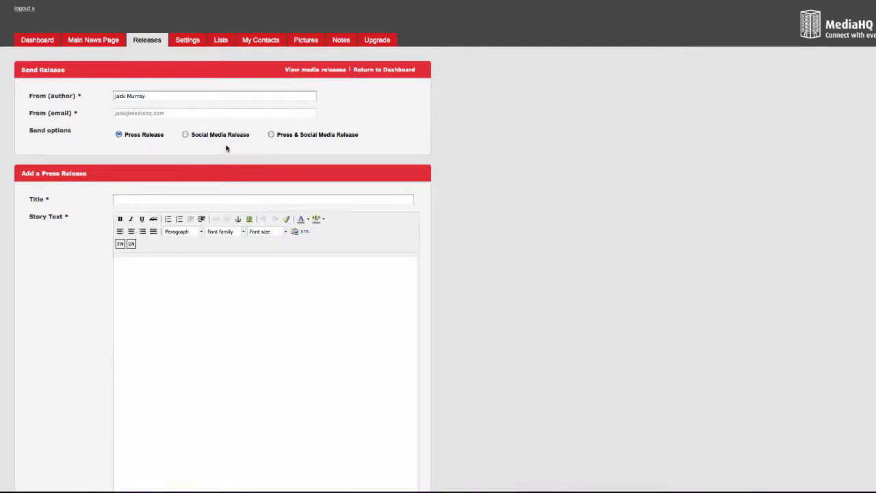
pyautogui.click(271, 135)
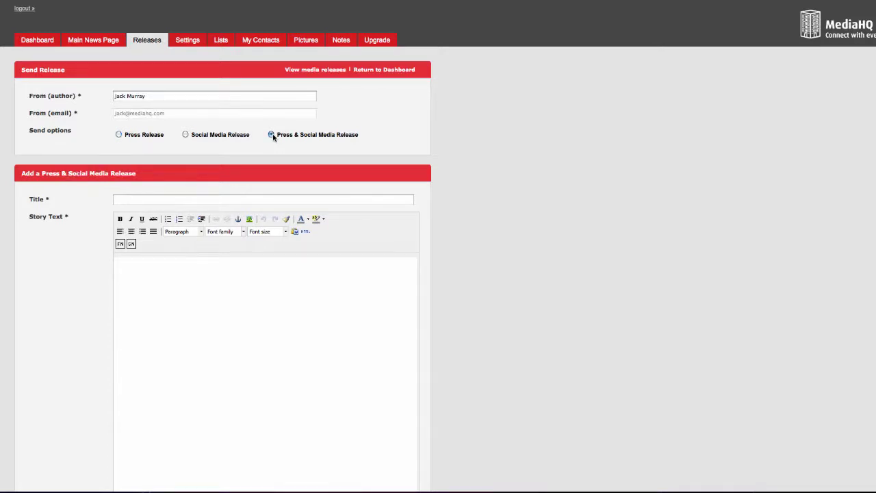
pyautogui.click(254, 203)
pyautogui.write('New online story-sharing site Mediahq.com launched')
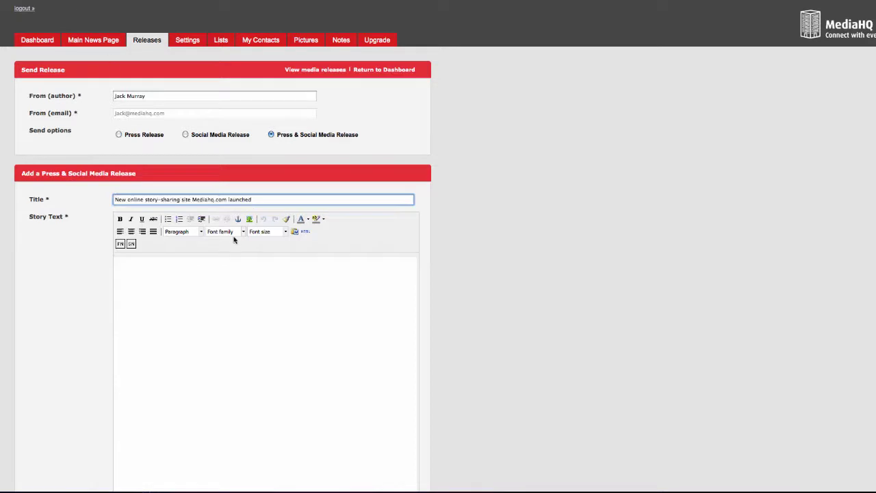
pyautogui.press('Tab')
pyautogui.write("Mediacontact.ie, Ireland's leading media intelligence agency, has launched MediaHQ.com - a new social media story-sharing site  MediaHQ is an online directory and press release distribution service offered by Mediacontact.ie. For the last three years it has been connecting its users with the media through traditional media forms but is now fully embracing the new era of social media.  MediaHQ.com offers all the existing functionality of the original service, while additionally plugging in to its user's Facebook and Twitter accounts.  So now, as well as connecting with traditional media forms, MediaHQ.com will connect users' stories with their friends and followers, as well the friends and followers of MediaHQ.com.  MediaHQ.com will provide an online news platform where all users can publish their stories in one unique place. In addition, each user will receive their very own customisable URL where stories will be published alongside photos, videos and other related social media content.  Other users can then comment on stories and share them with friends on a social media style platform.  In a nutshell, MediaHQ.com lets users send a traditional press release, while simultaneously publishing their story as a social media release.  Pretty neat, eh?")
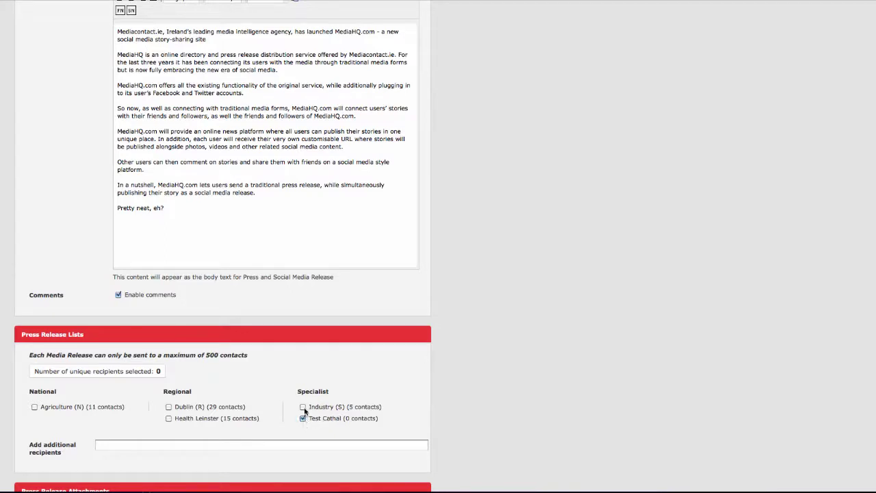
# Add the Industry list as recipients and attach the MediaHQ logo photo.
pyautogui.click(303, 407)
pyautogui.scroll(-7, 373, 184)
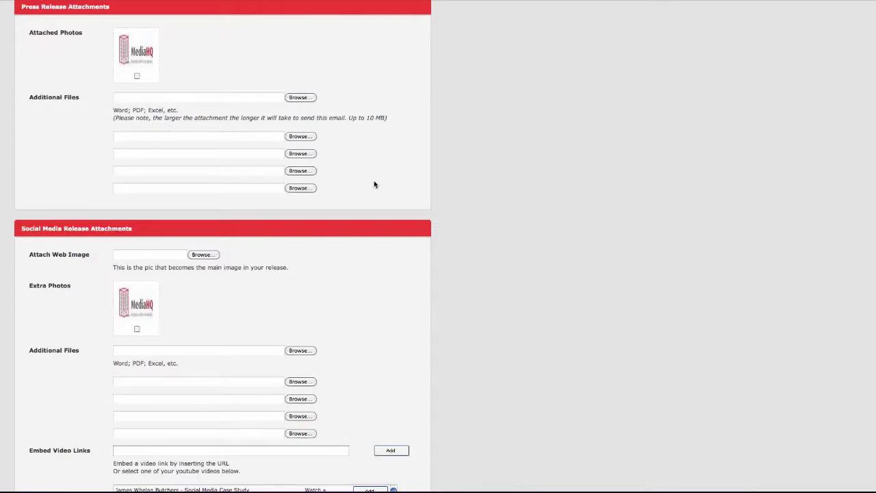
pyautogui.click(137, 77)
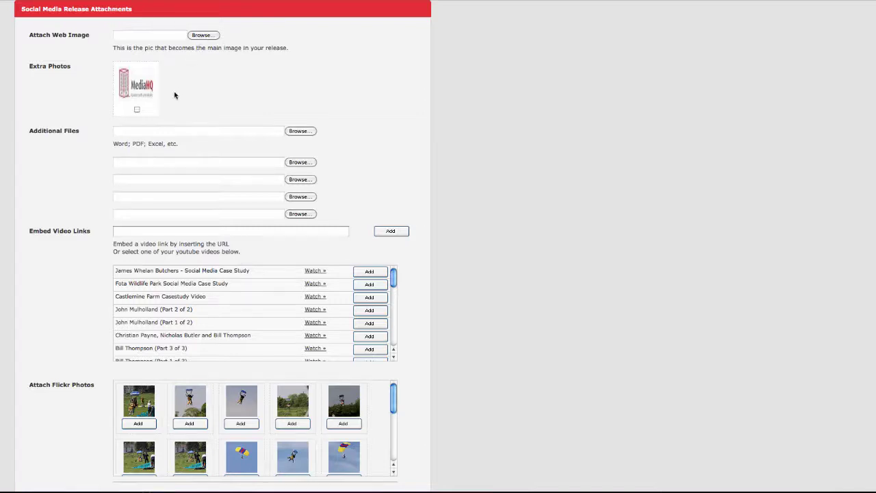
pyautogui.click(137, 110)
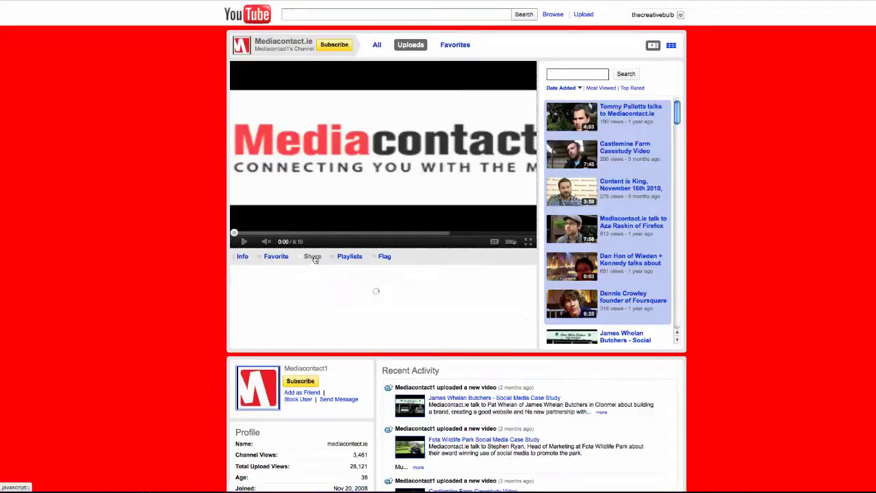
pyautogui.write('http://youtu.be/T_qPI_Y2ONQ')
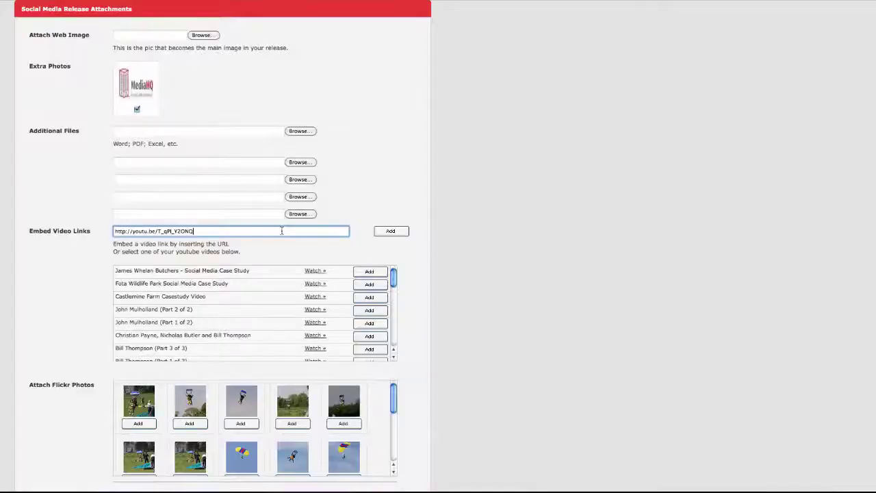
pyautogui.click(383, 231)
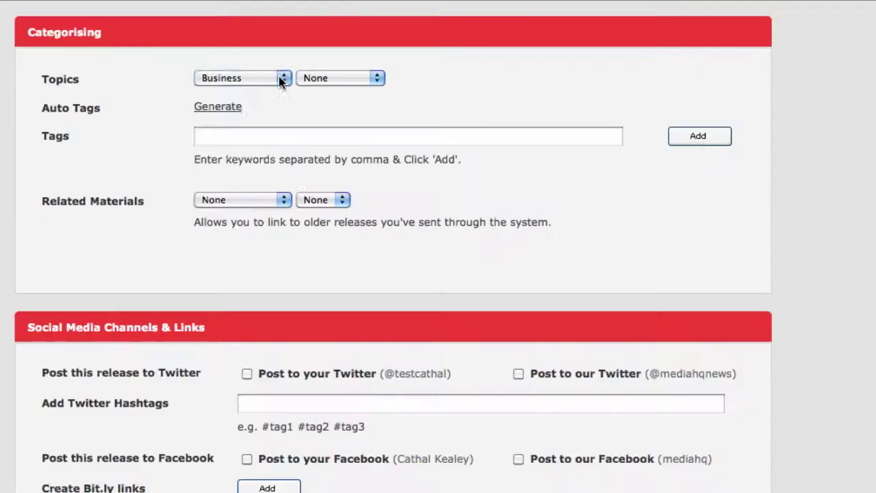
# Set the topics to Media/Comms and irish and enable posting to your Twitter.
pyautogui.click(280, 79)
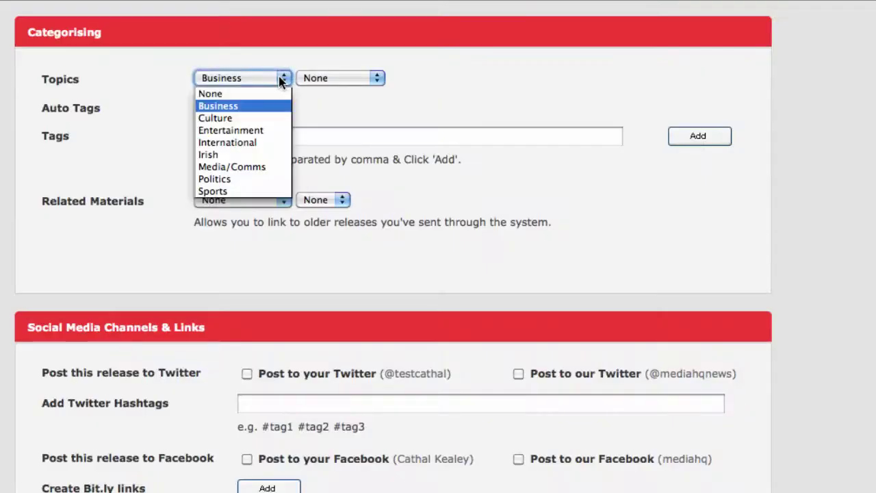
pyautogui.click(256, 168)
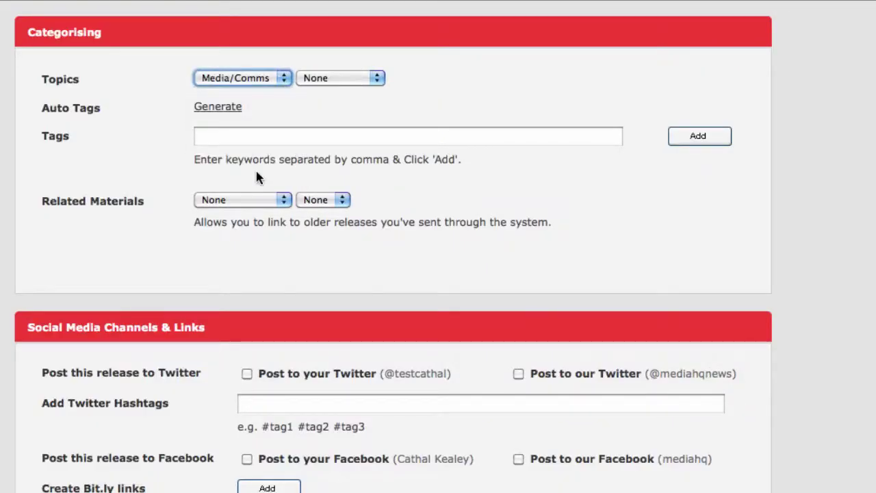
pyautogui.click(378, 78)
pyautogui.click(234, 112)
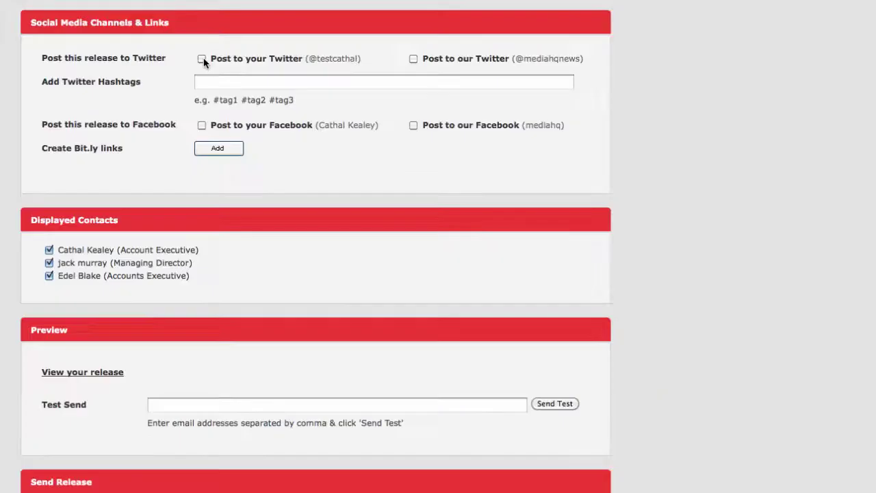
pyautogui.click(202, 60)
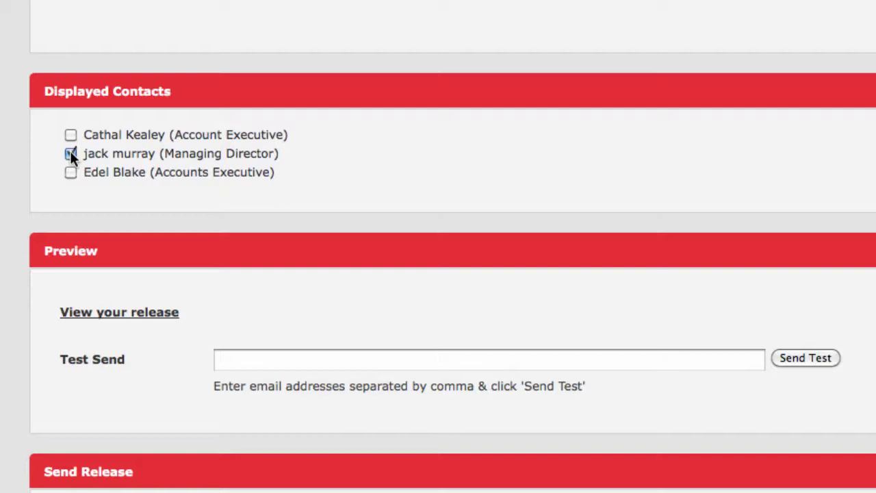
# Preview the published release and send a test copy to the press contact's e-mail address.
pyautogui.click(130, 313)
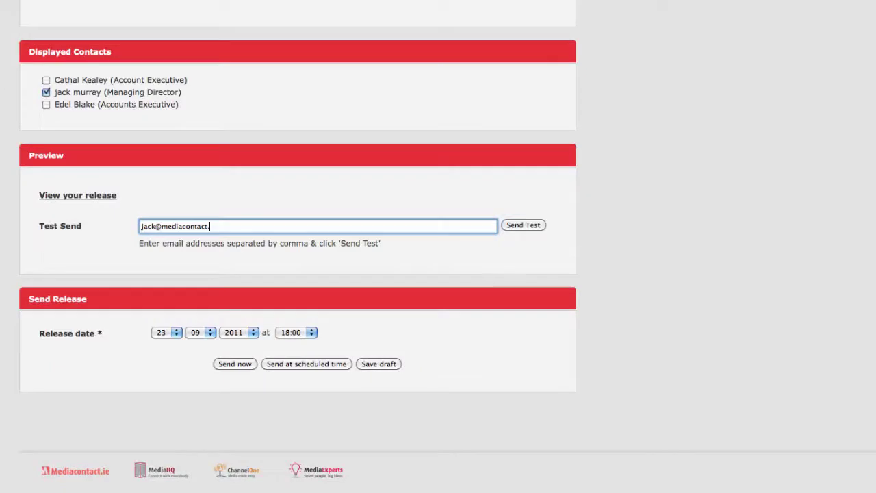
pyautogui.write('ie')
pyautogui.click(523, 225)
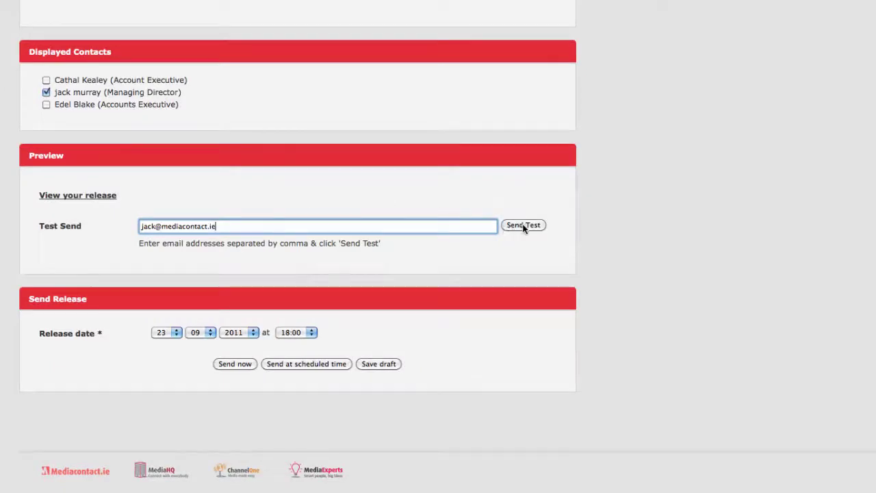